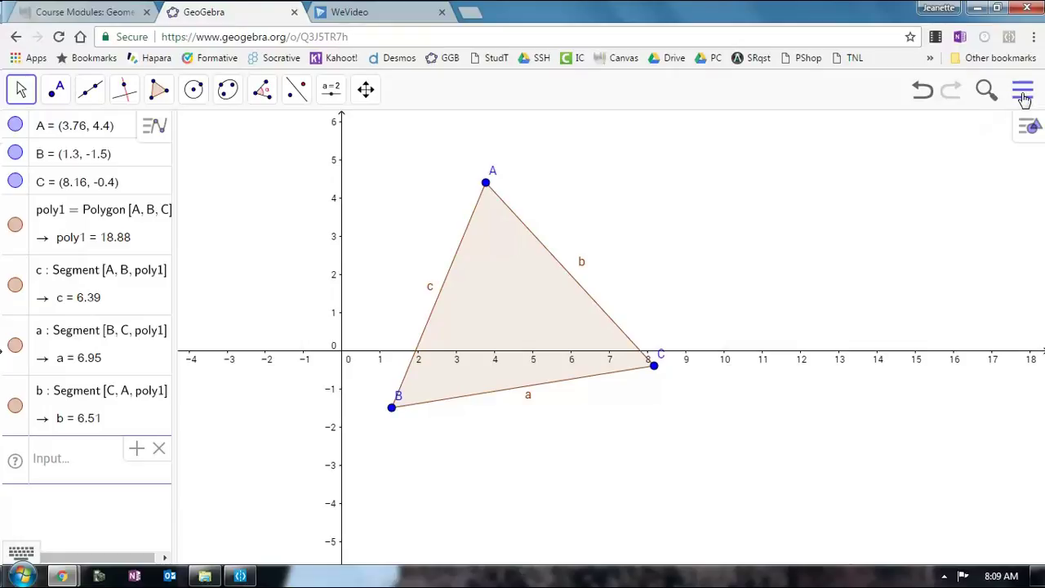
- Save the triangle construction online under its project title with Private visibility
{"action": "left_click", "coordinate": [1023, 92]}
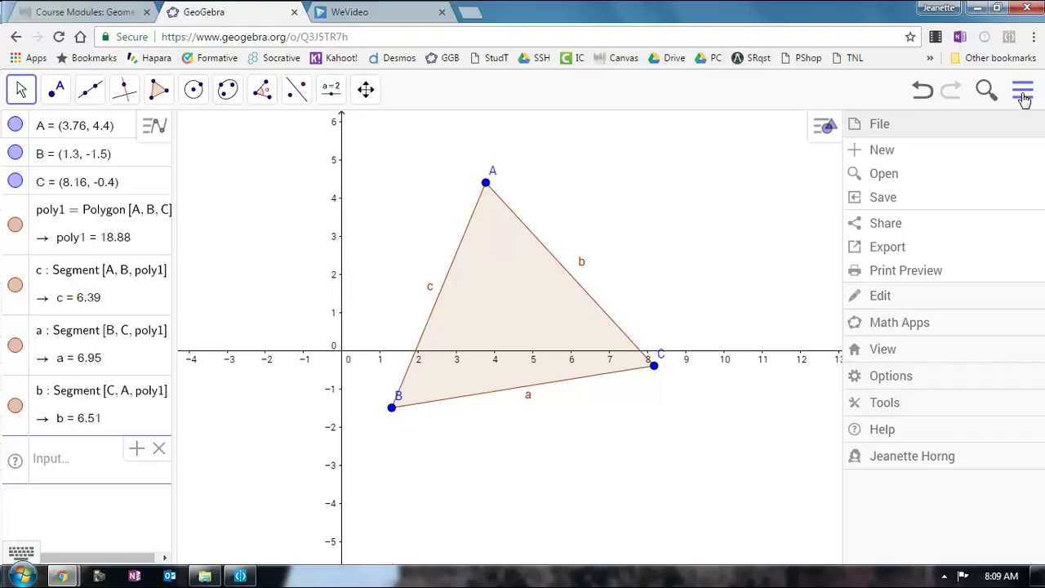
{"action": "left_click", "coordinate": [914, 200]}
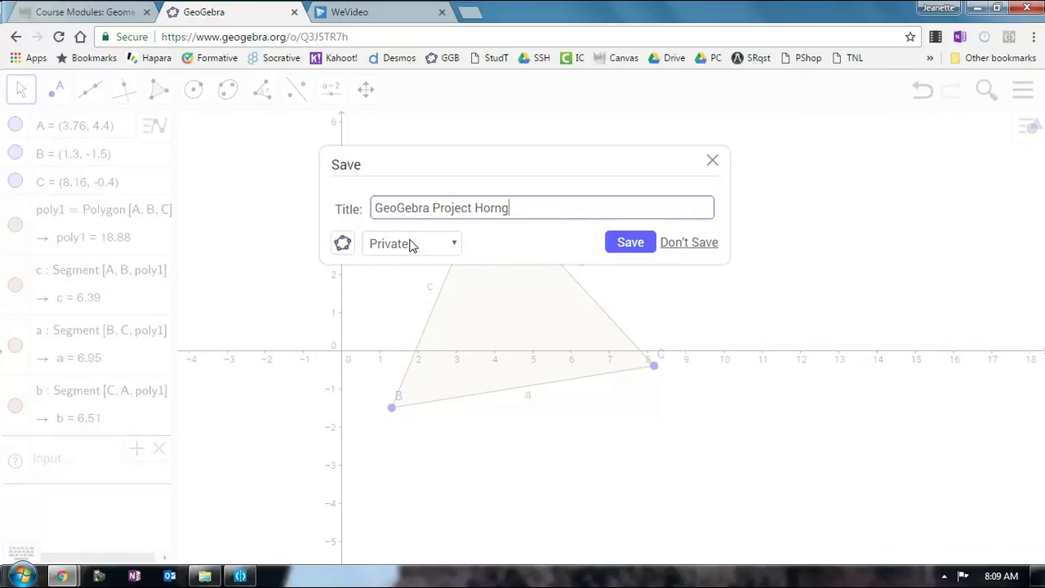
{"action": "left_click", "coordinate": [638, 243]}
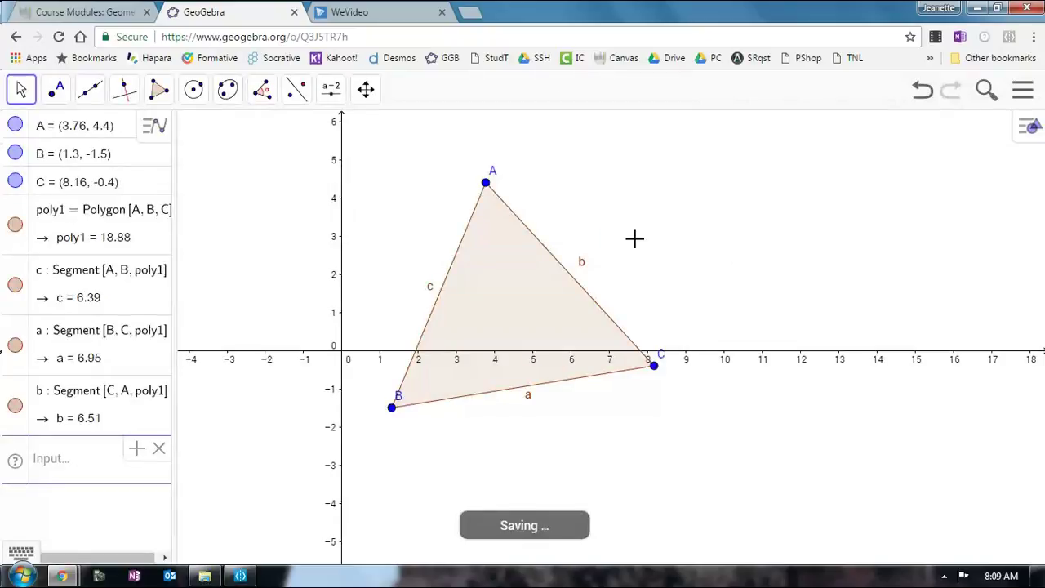
{"action": "left_click", "coordinate": [470, 12]}
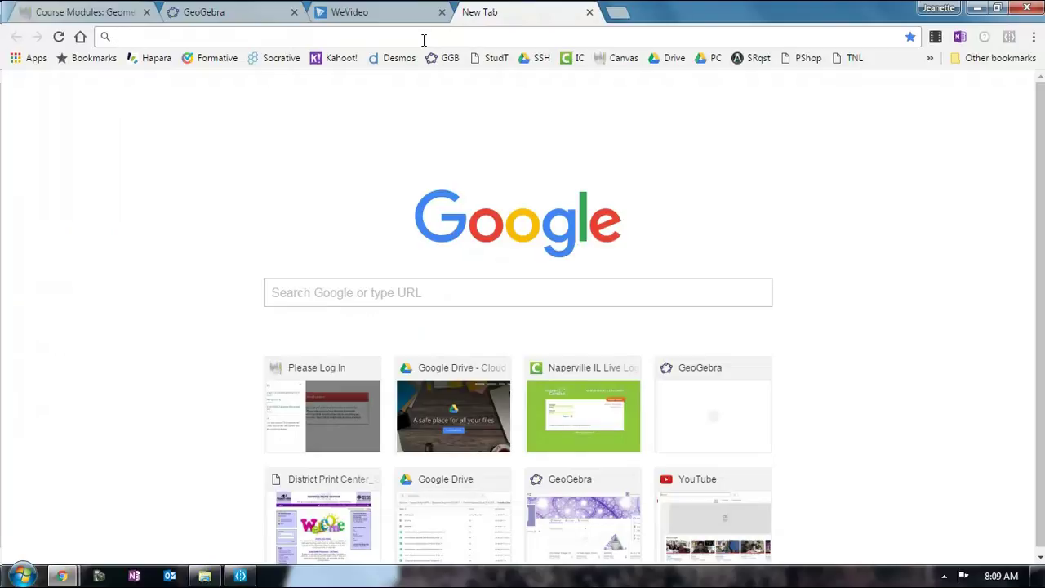
{"action": "type", "text": "www."}
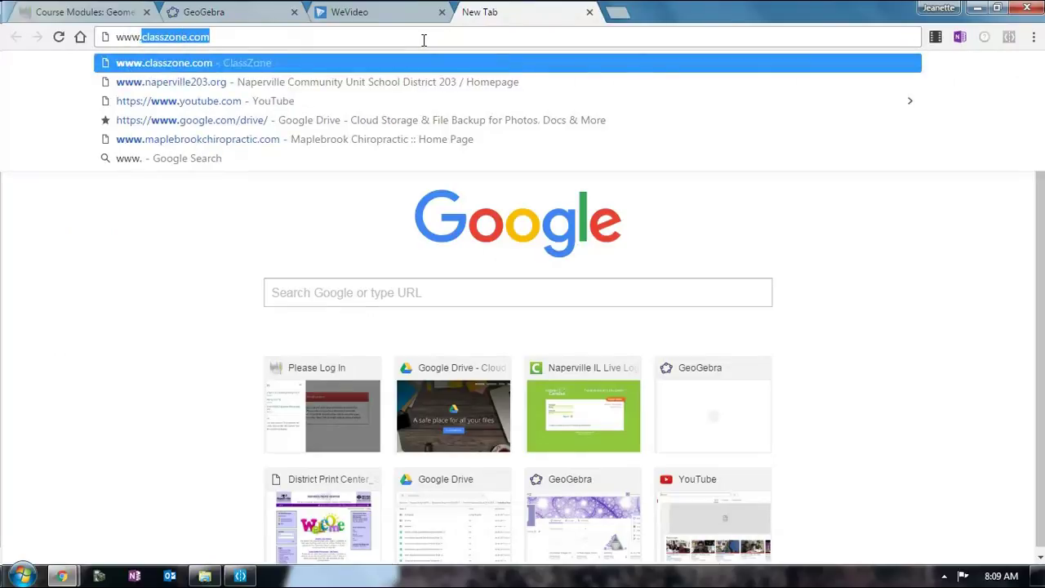
{"action": "type", "text": "geogebra.org"}
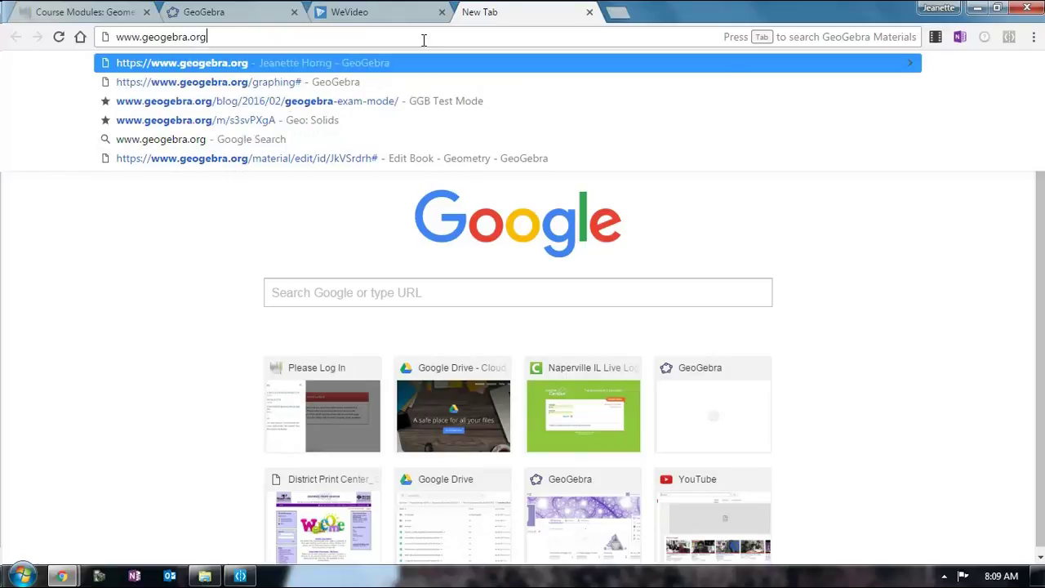
{"action": "key", "text": "Return"}
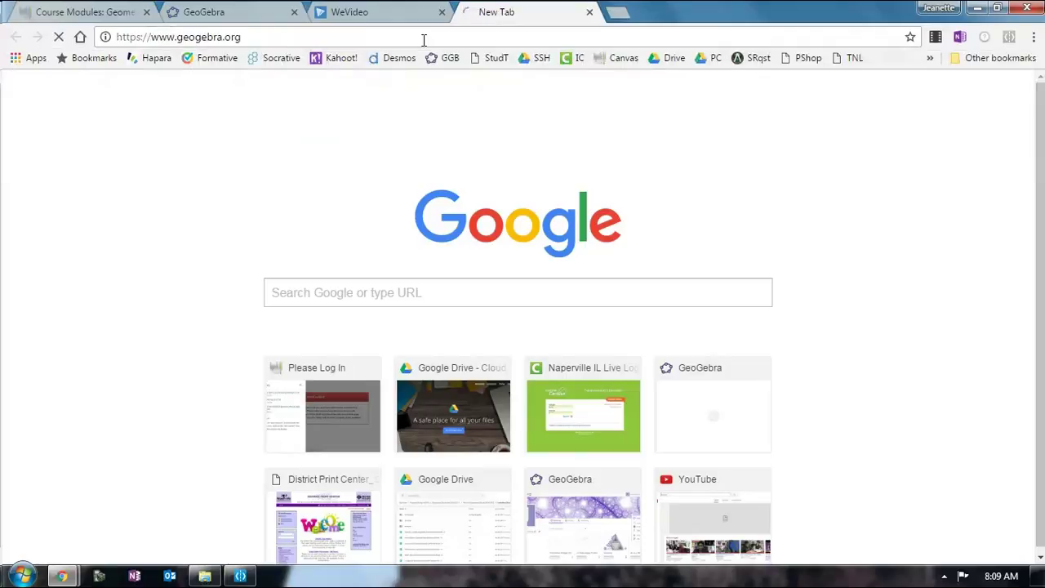
{"action": "left_click", "coordinate": [249, 10]}
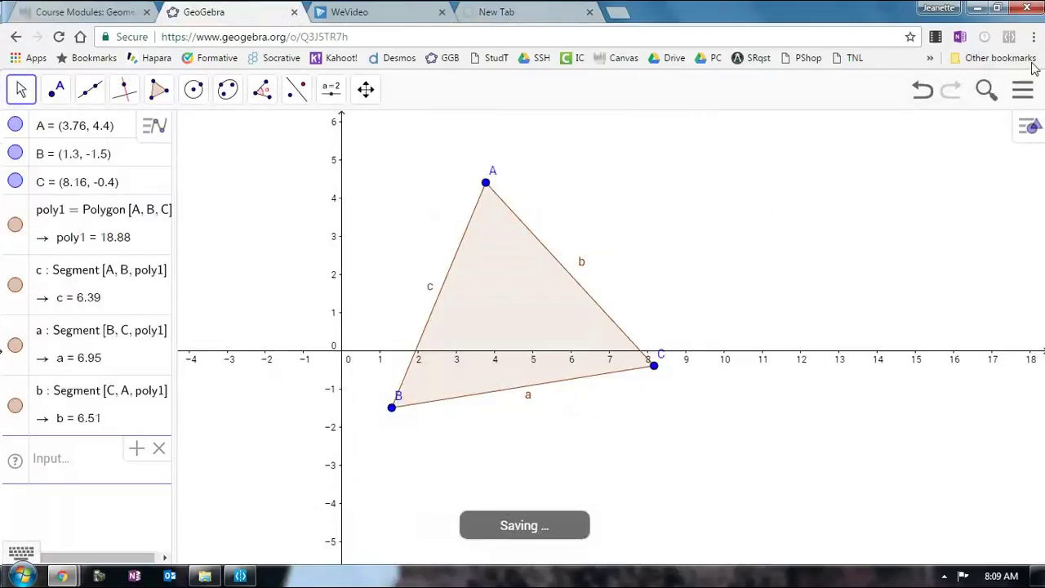
{"action": "left_click", "coordinate": [1024, 89]}
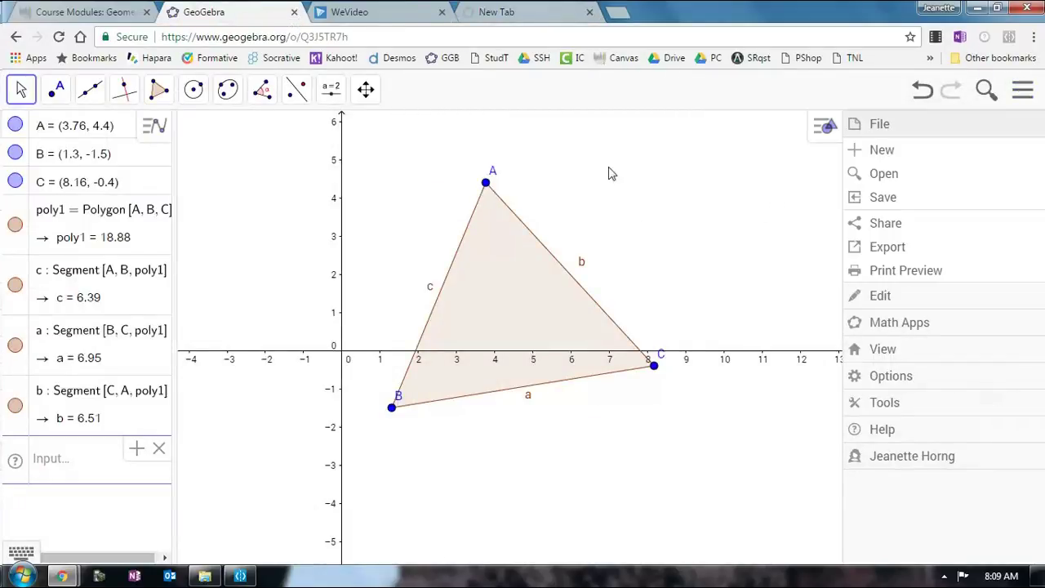
{"action": "left_click", "coordinate": [483, 8]}
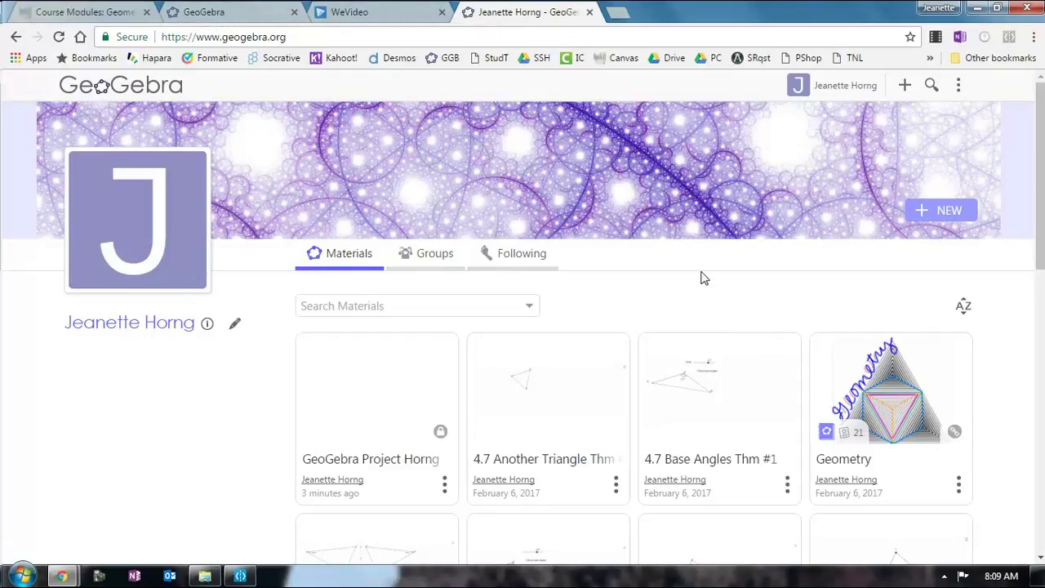
- Open the embed sharing options for the newly saved GeoGebra project in the materials list
{"action": "scroll", "coordinate": [699, 277], "scroll_direction": "down", "scroll_amount": 2}
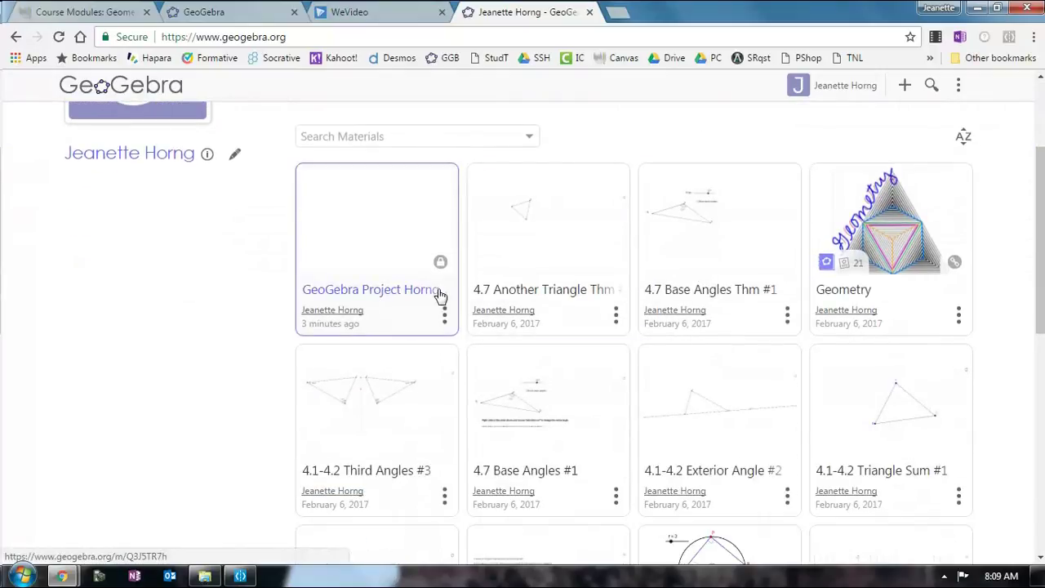
{"action": "scroll", "coordinate": [441, 296], "scroll_direction": "up", "scroll_amount": 1}
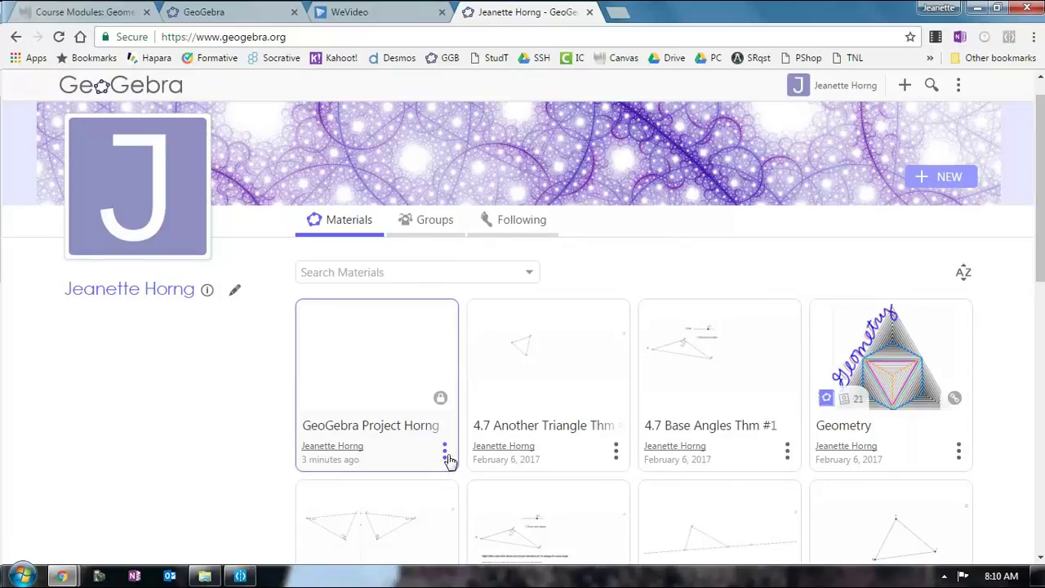
{"action": "left_click", "coordinate": [445, 457]}
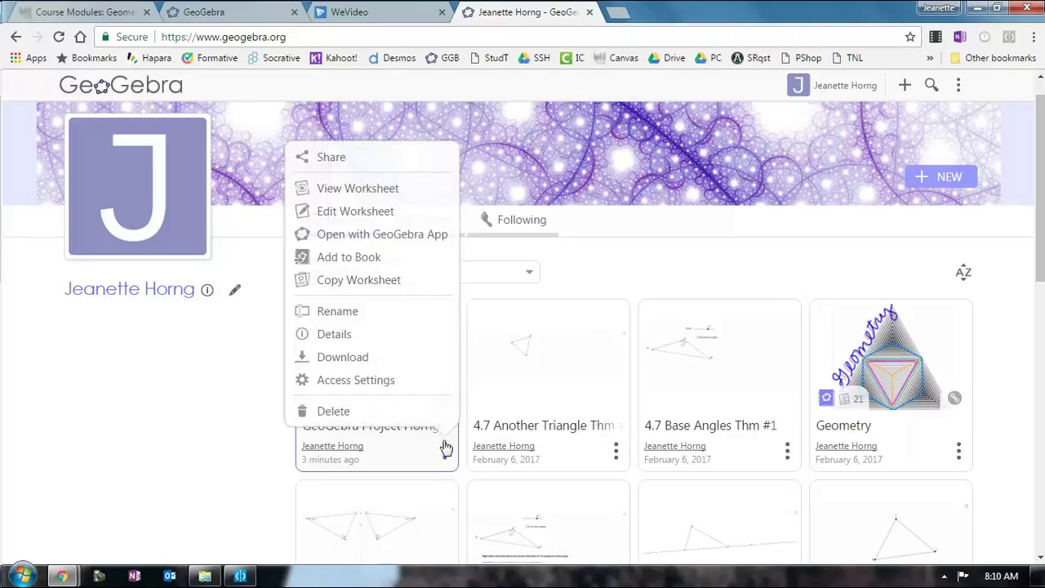
{"action": "left_click", "coordinate": [354, 158]}
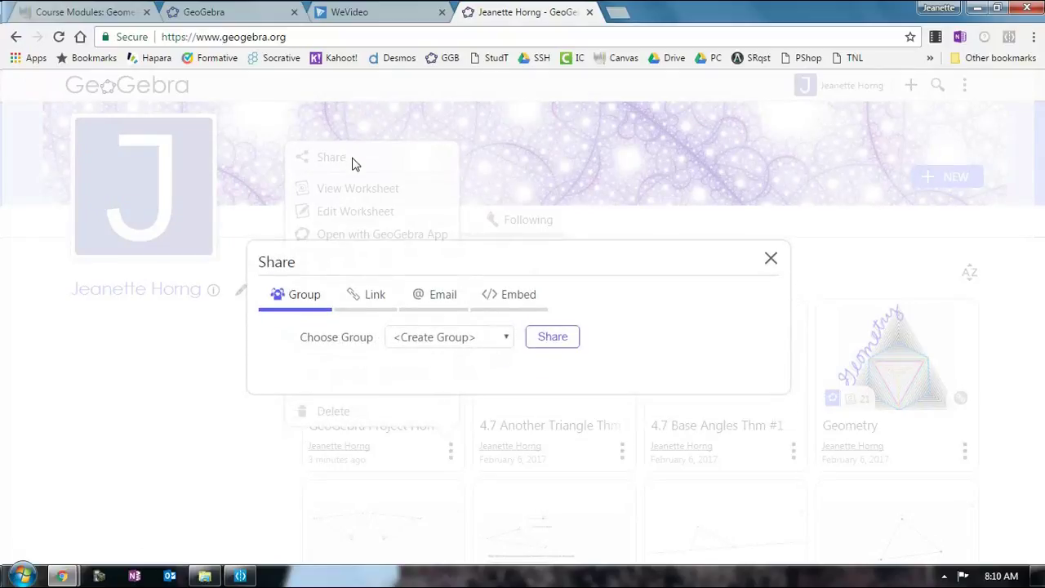
{"action": "left_click", "coordinate": [493, 299]}
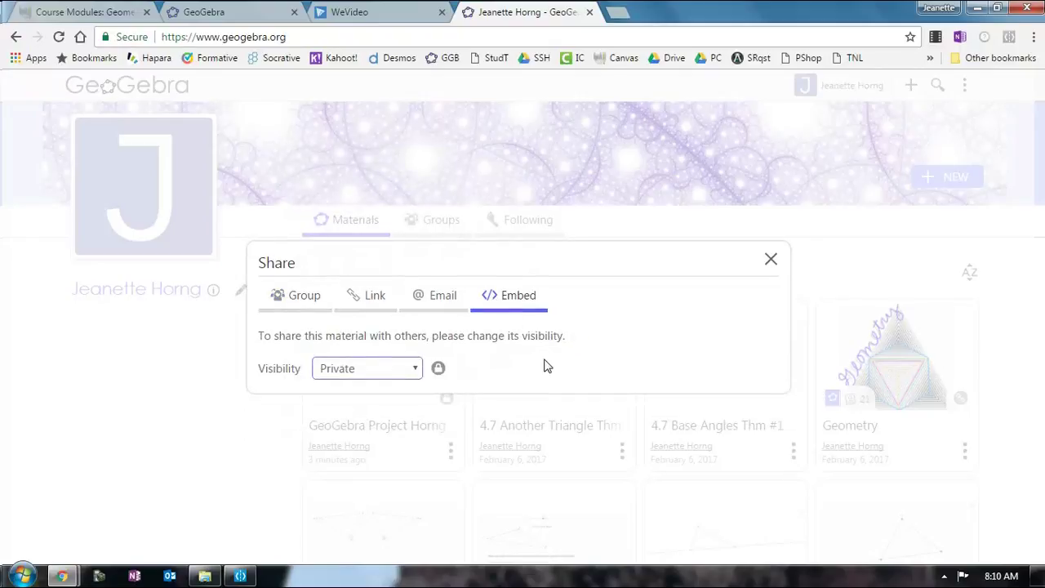
- Set the project's visibility to Shared with Link and copy its HTML embed code
{"action": "left_click", "coordinate": [414, 370]}
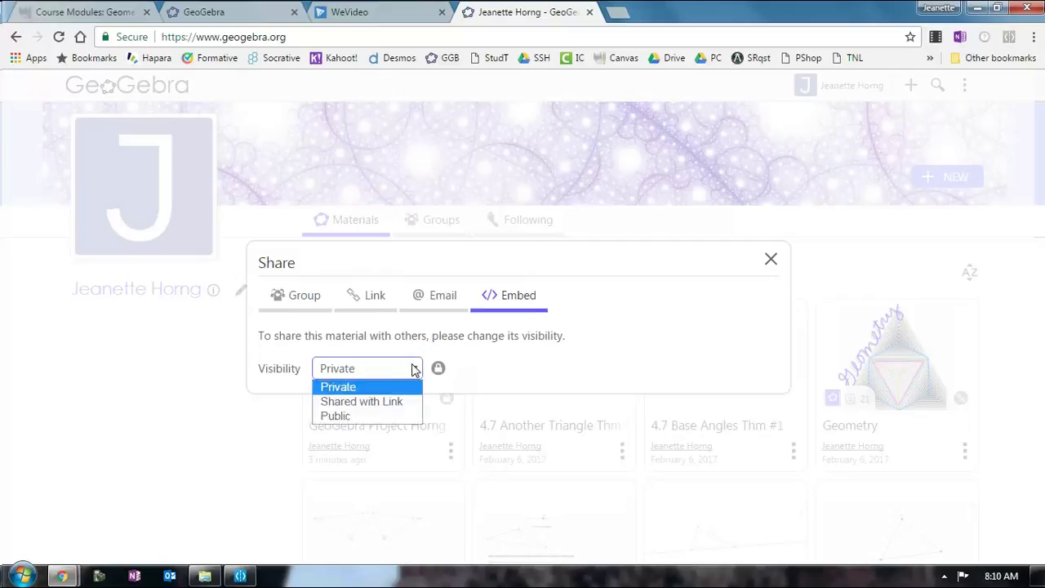
{"action": "left_click", "coordinate": [389, 403]}
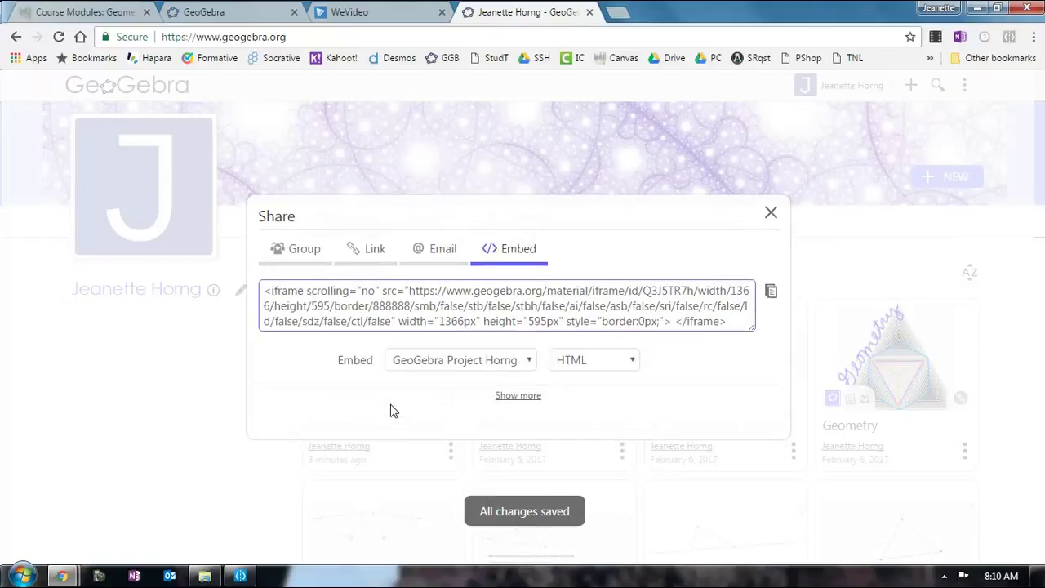
{"action": "left_click", "coordinate": [771, 294]}
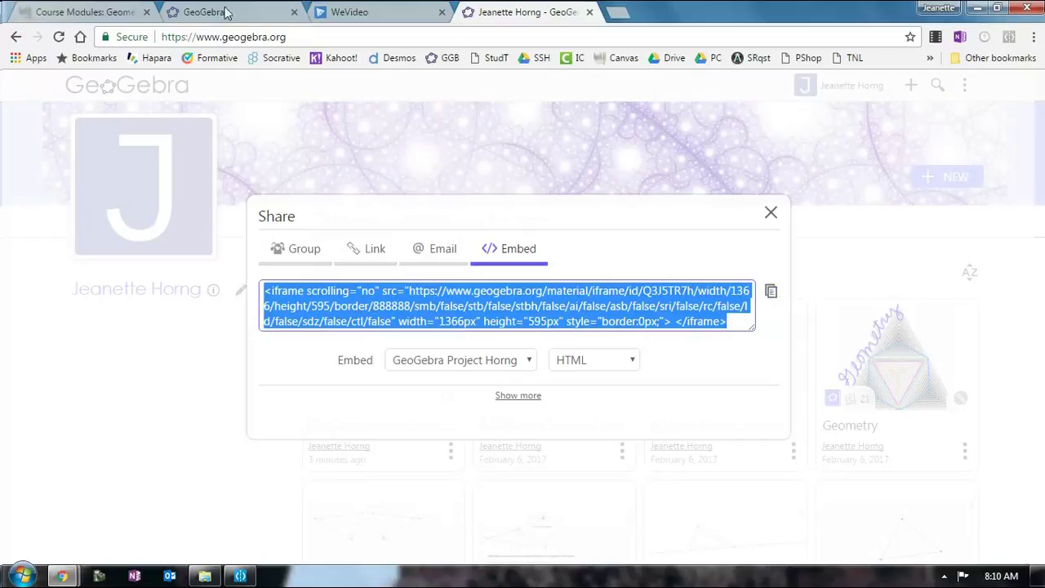
- Switch to Canvas and start a submission for the Unit 8 assignment "Ch.8 GeoGebra Project - PARALLELOGRAM"
{"action": "left_click", "coordinate": [120, 10]}
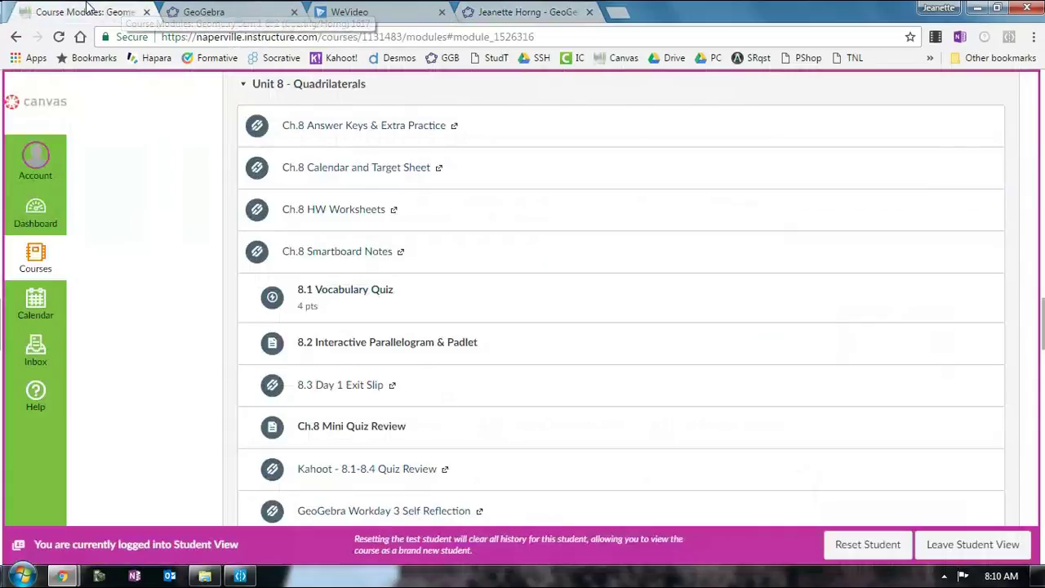
{"action": "scroll", "coordinate": [129, 392], "scroll_direction": "up", "scroll_amount": 3}
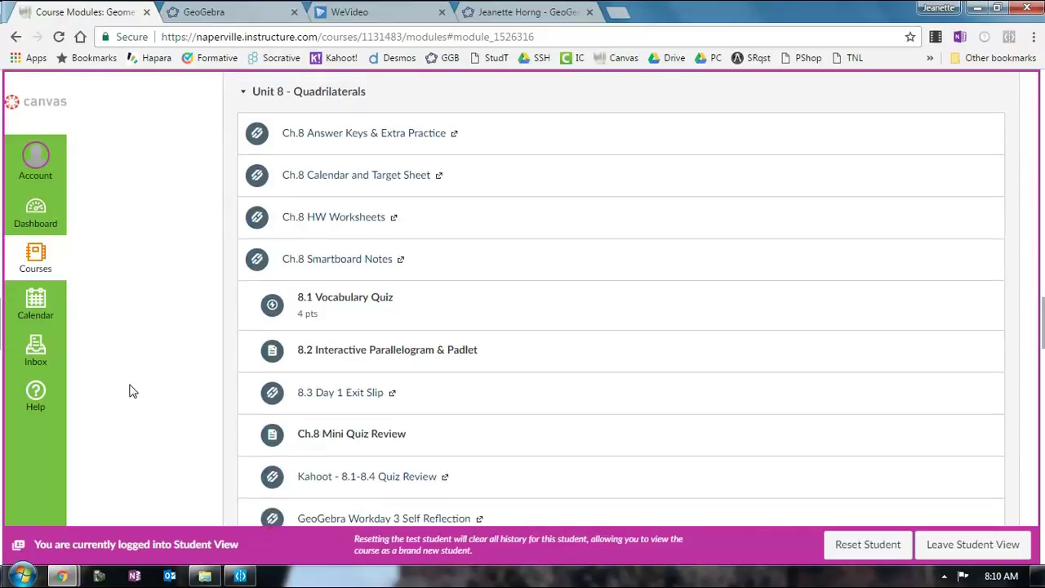
{"action": "scroll", "coordinate": [129, 391], "scroll_direction": "down", "scroll_amount": 7}
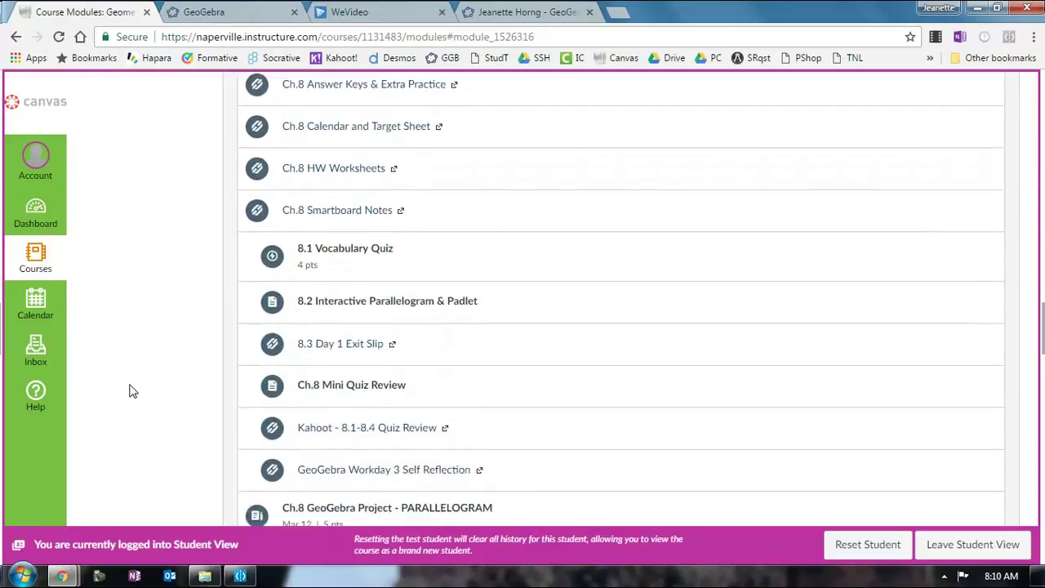
{"action": "scroll", "coordinate": [129, 392], "scroll_direction": "up", "scroll_amount": 1}
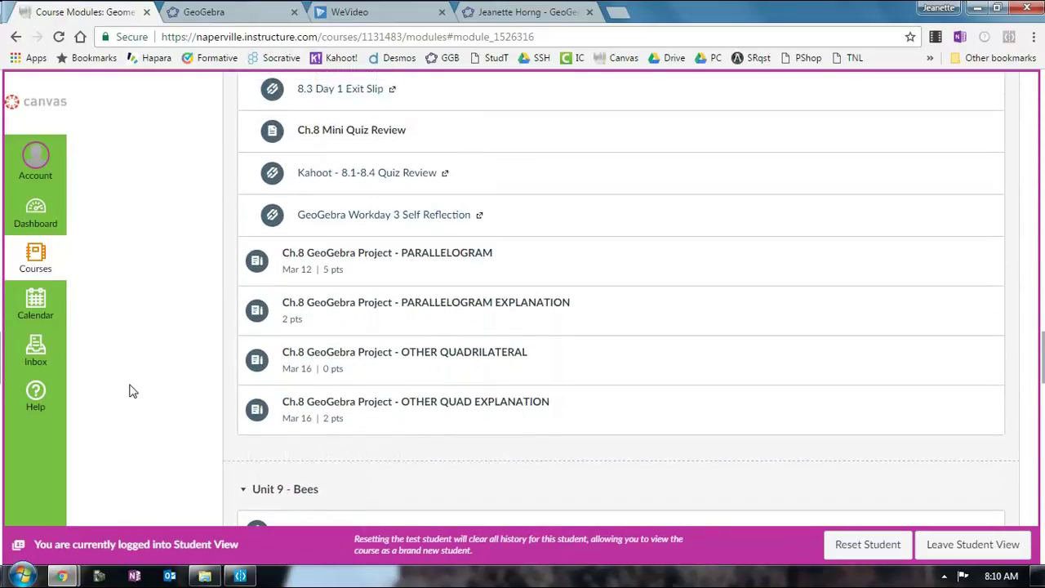
{"action": "left_click", "coordinate": [360, 257]}
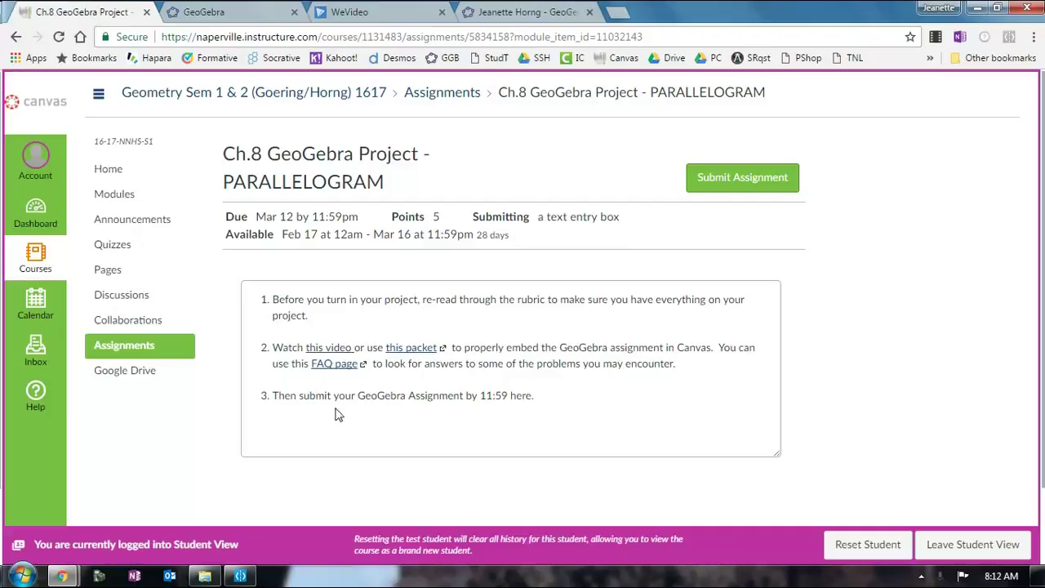
{"action": "left_click", "coordinate": [713, 186]}
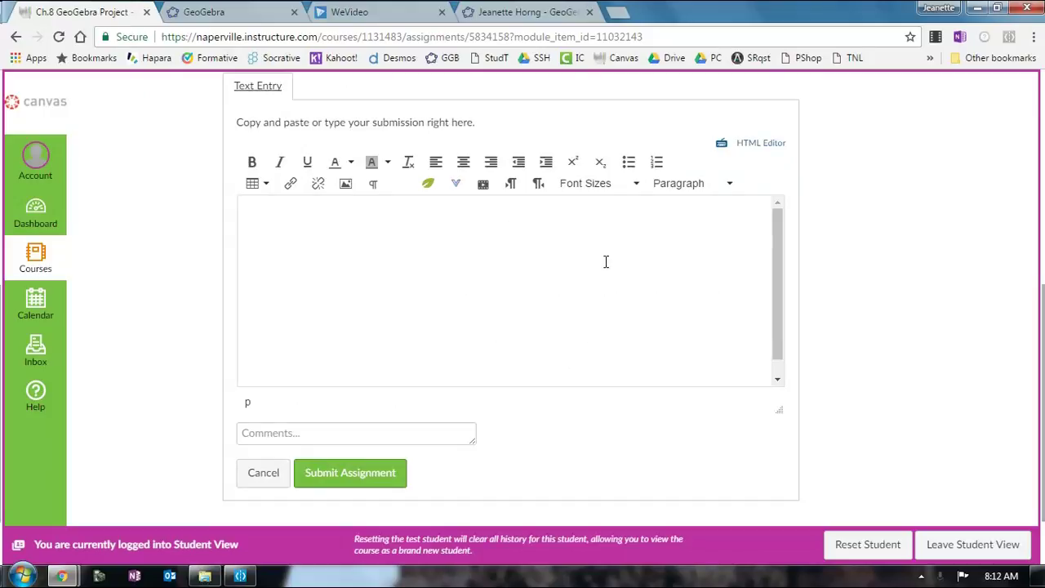
- Paste the copied GeoGebra embed code into the text entry as HTML and submit the assignment
{"action": "left_click", "coordinate": [559, 11]}
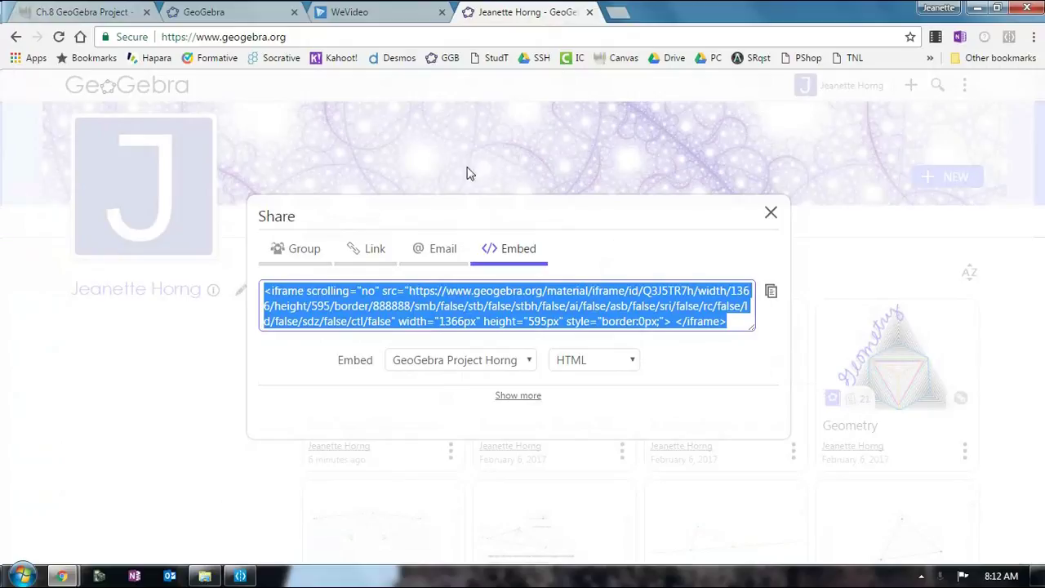
{"action": "left_click", "coordinate": [80, 9]}
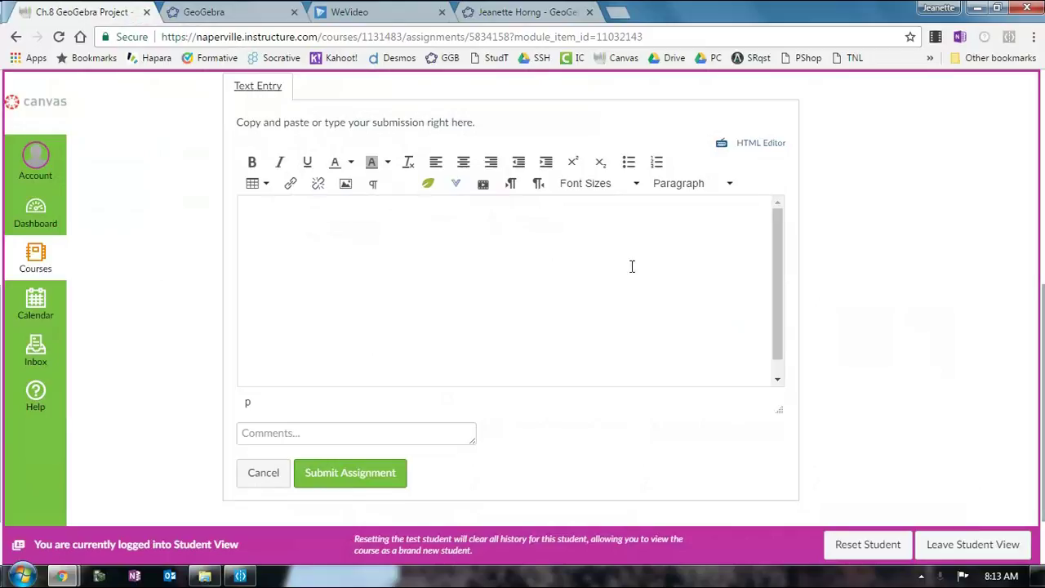
{"action": "scroll", "coordinate": [690, 271], "scroll_direction": "up", "scroll_amount": 1}
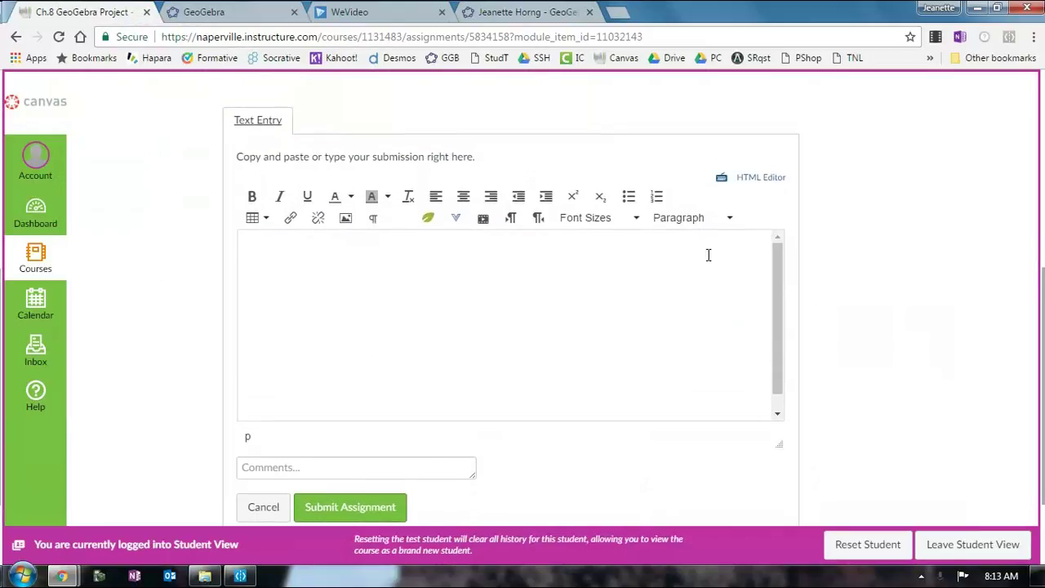
{"action": "left_click", "coordinate": [749, 181]}
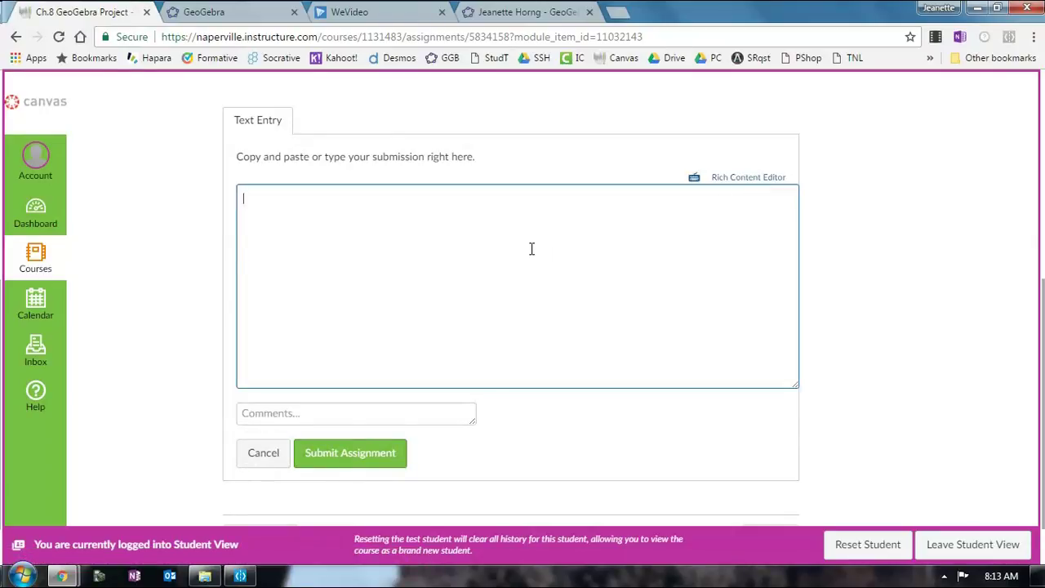
{"action": "key", "text": "ctrl+v"}
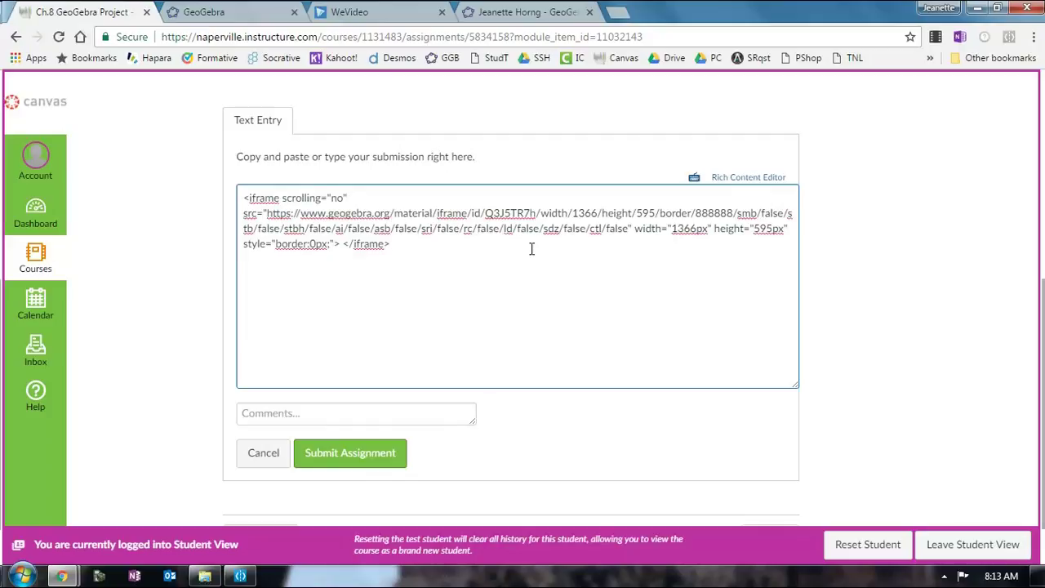
{"action": "left_click", "coordinate": [366, 462]}
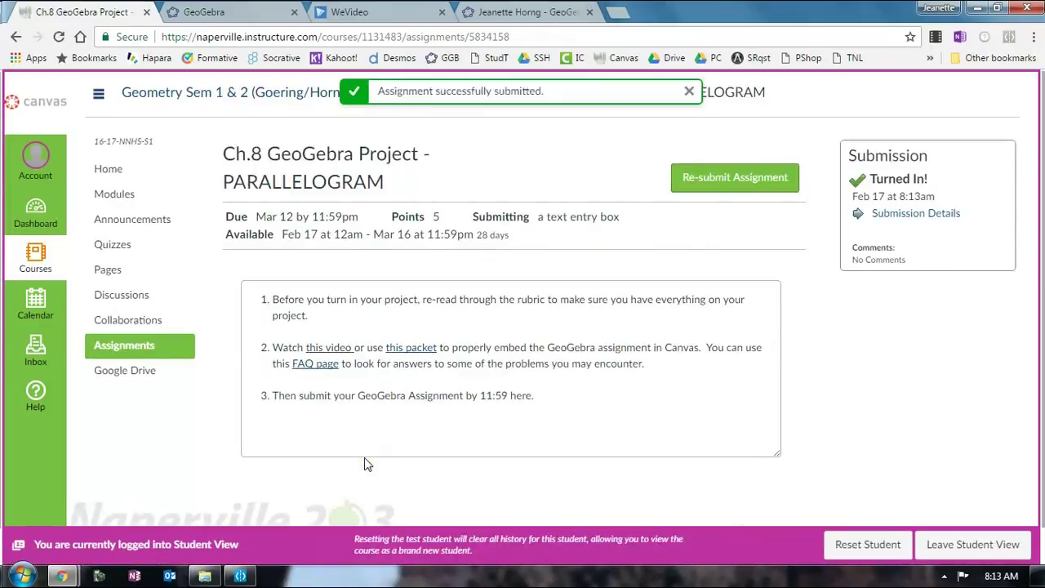
- Open the submission details and test the embedded triangle by moving A to (3.02, 3.36), B to (1.7, -2.8) and C to (11.02, -0.16)
{"action": "left_click", "coordinate": [895, 215]}
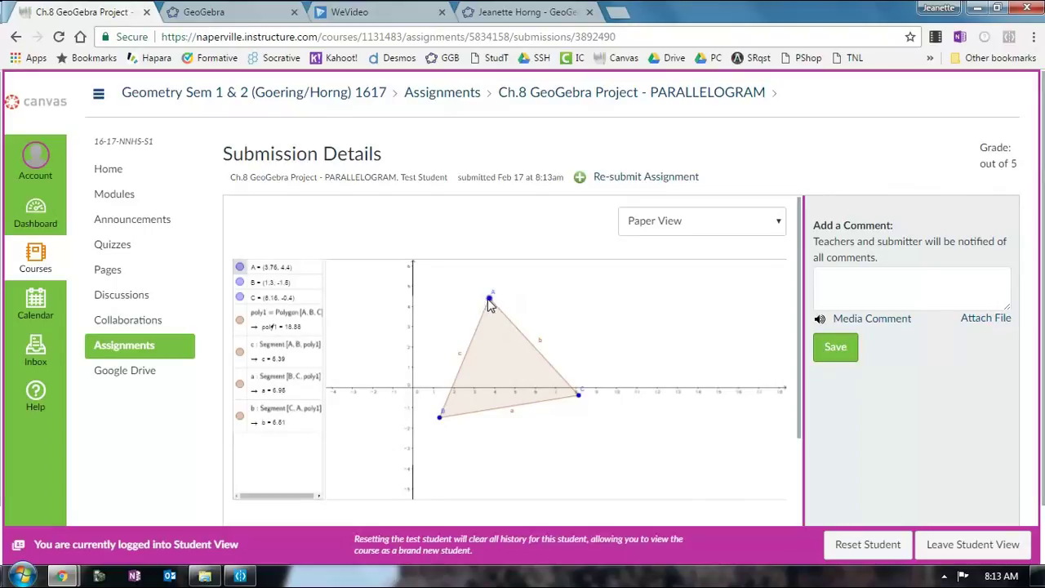
{"action": "left_click_drag", "start_coordinate": [489, 297], "coordinate": [473, 318]}
{"action": "left_click_drag", "start_coordinate": [437, 420], "coordinate": [457, 408]}
{"action": "left_click_drag", "start_coordinate": [578, 401], "coordinate": [588, 351]}
{"action": "left_click_drag", "start_coordinate": [457, 405], "coordinate": [447, 443]}
{"action": "left_click_drag", "start_coordinate": [589, 351], "coordinate": [636, 390]}
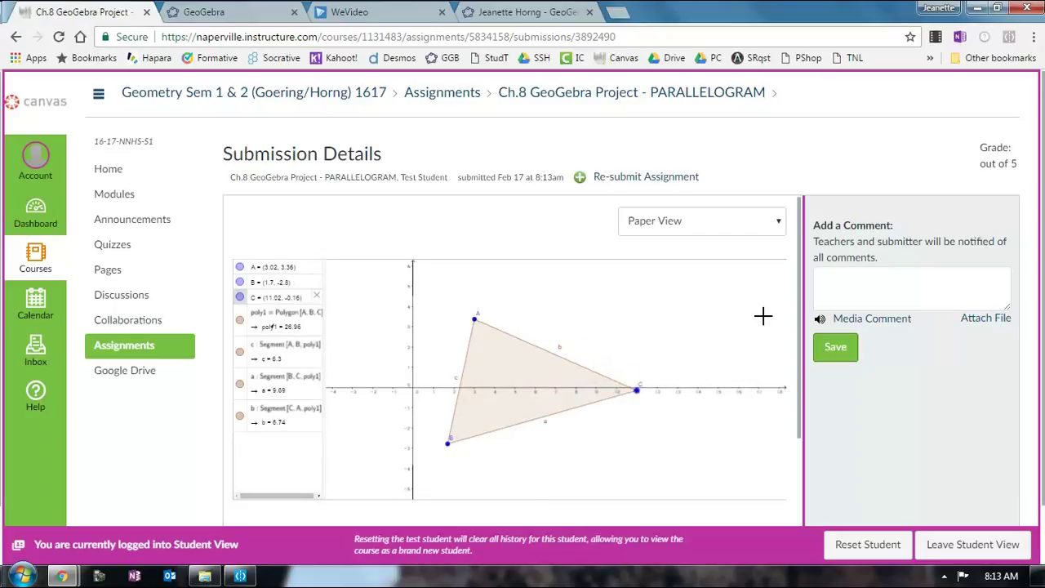
- Add and save a submission comment asking the teacher to please look at my parallelogram
{"action": "left_click", "coordinate": [903, 292]}
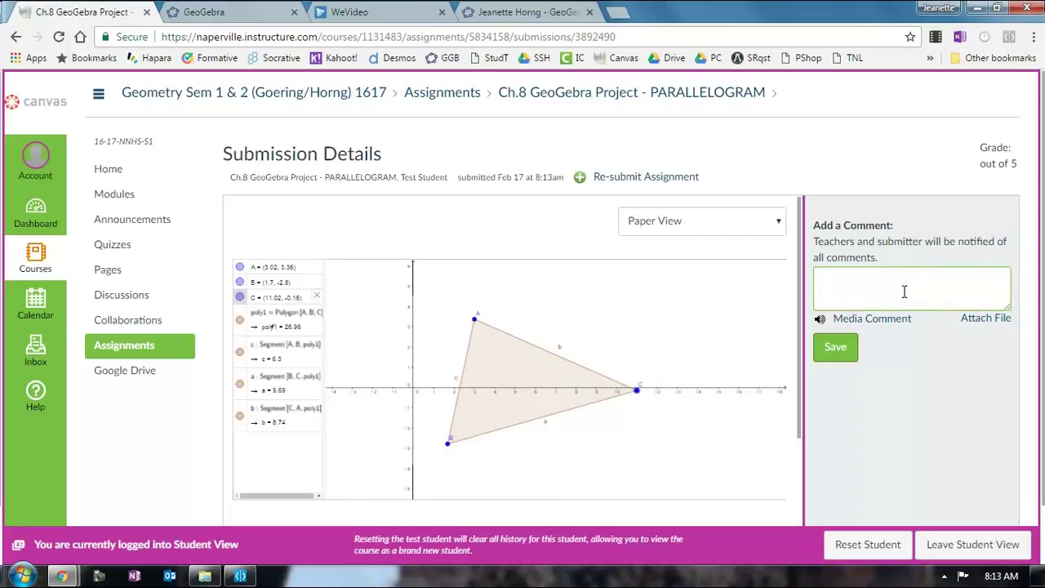
{"action": "type", "text": "Ms. Horng, please look at"}
{"action": "type", "text": "my parallelogr"}
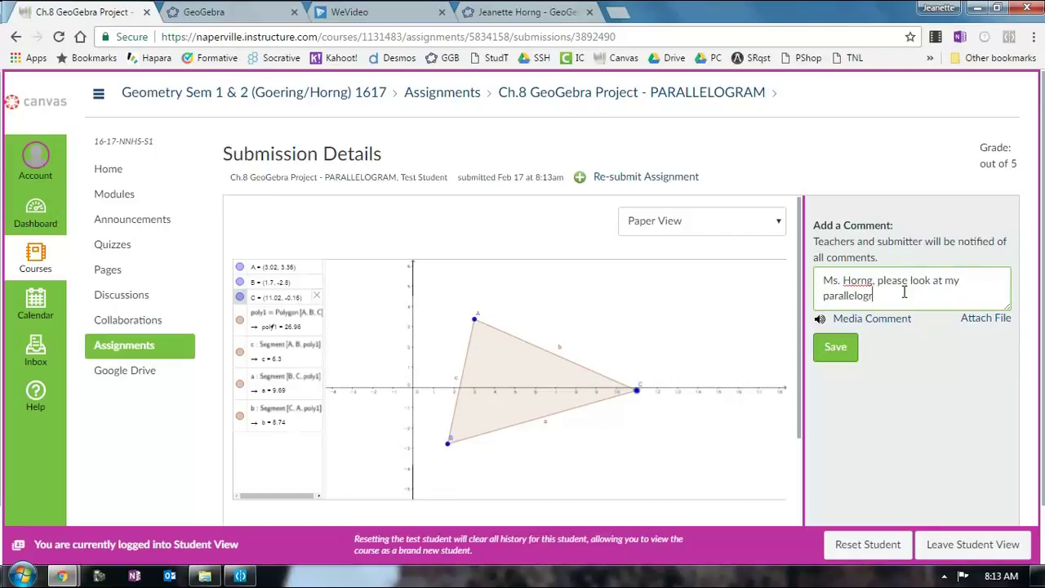
{"action": "type", "text": "am."}
{"action": "left_click", "coordinate": [837, 349]}
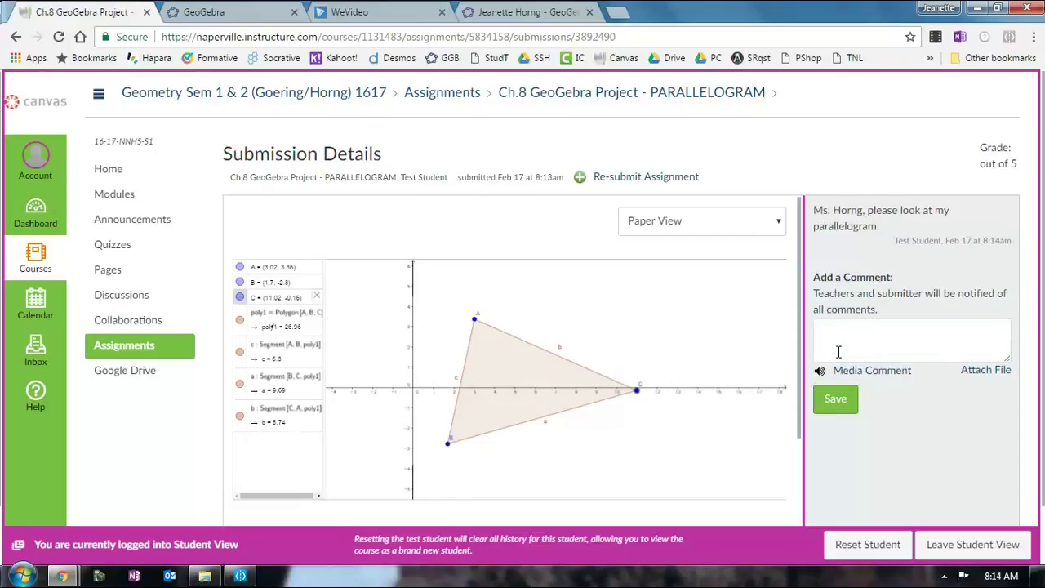